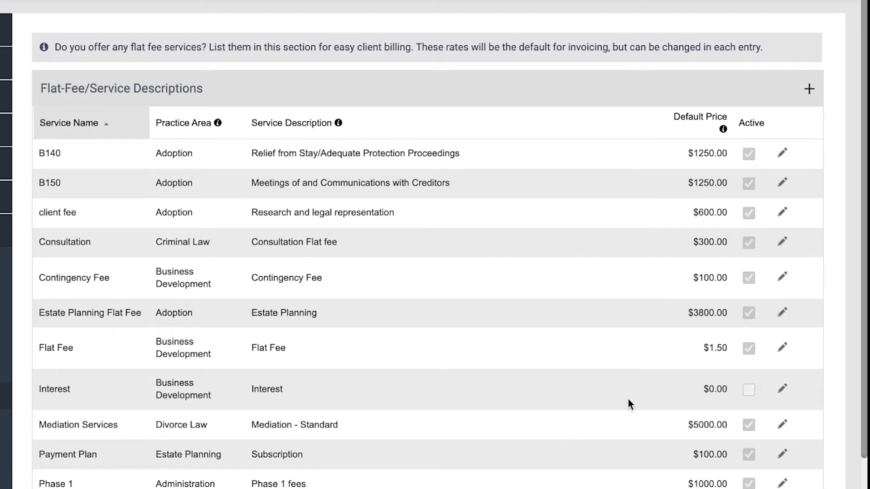
# Add a flat-fee service named "New Flat Fee" and assign it to the Divorce Law practice area.
pyautogui.click(810, 91)
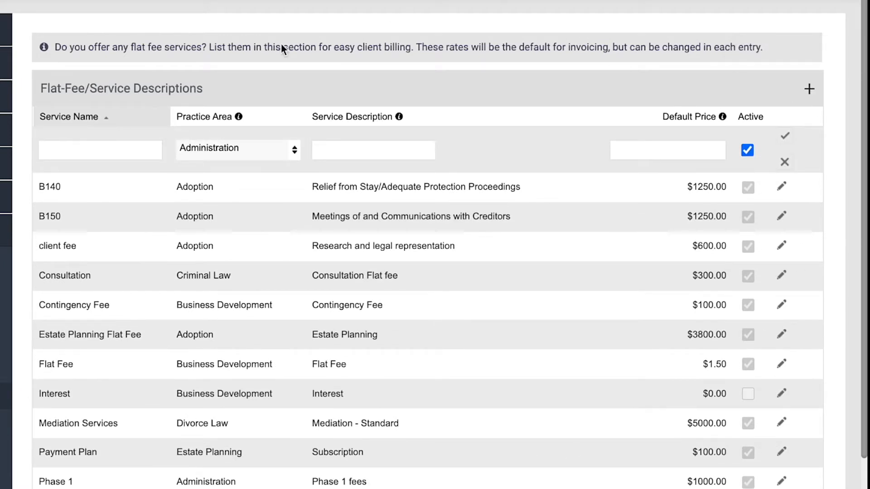
pyautogui.click(103, 152)
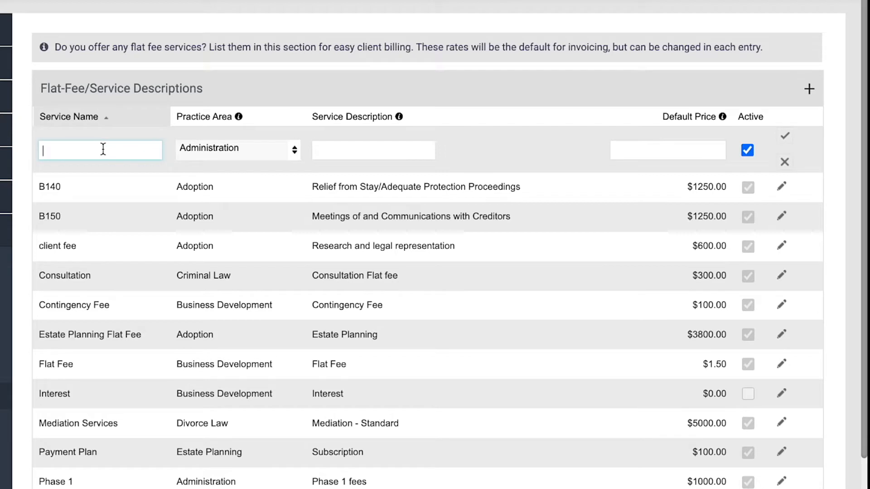
pyautogui.write('New Flat Fee')
pyautogui.click(266, 153)
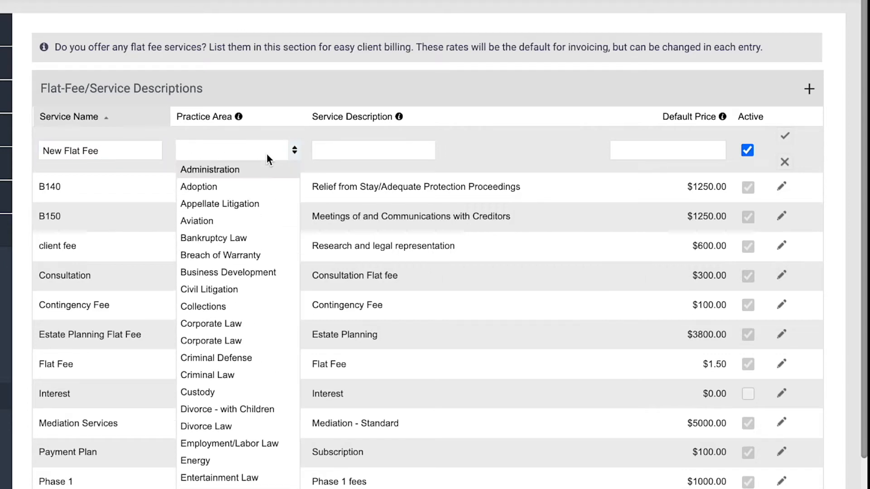
pyautogui.scroll(-3, 240, 241)
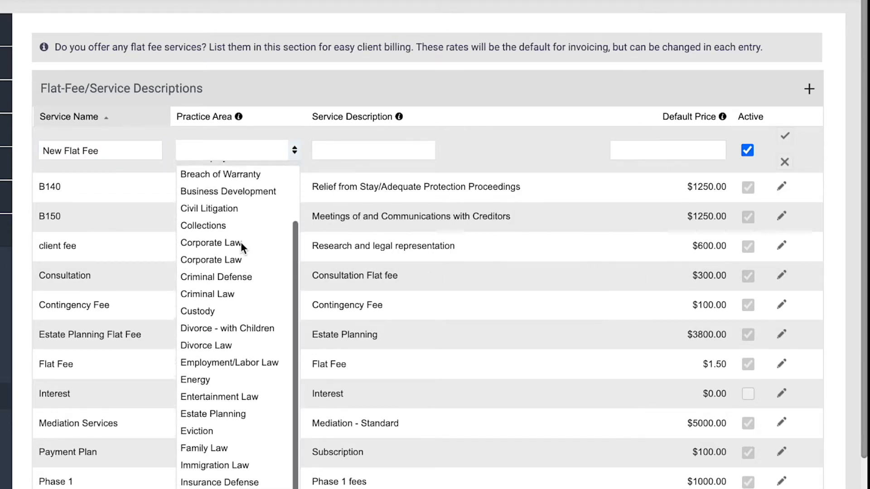
pyautogui.click(228, 280)
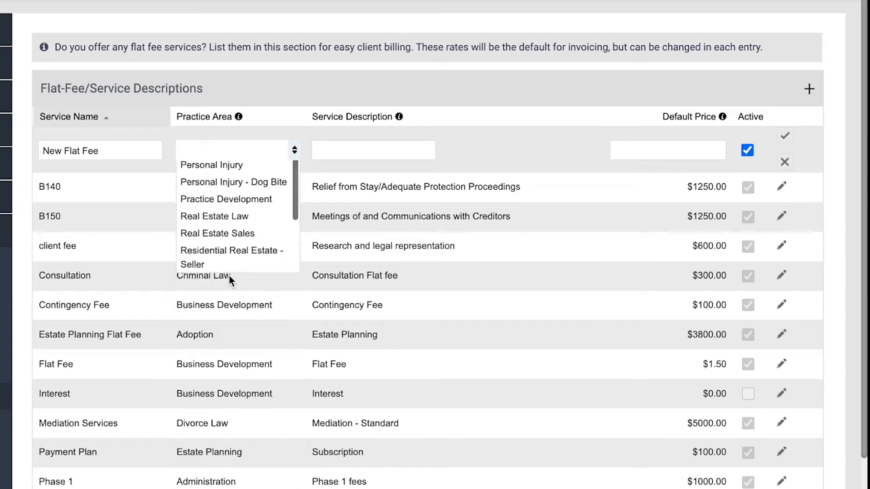
# Set the new service's description to "Divorce Flat Fee" and its default price to 0.
pyautogui.click(368, 152)
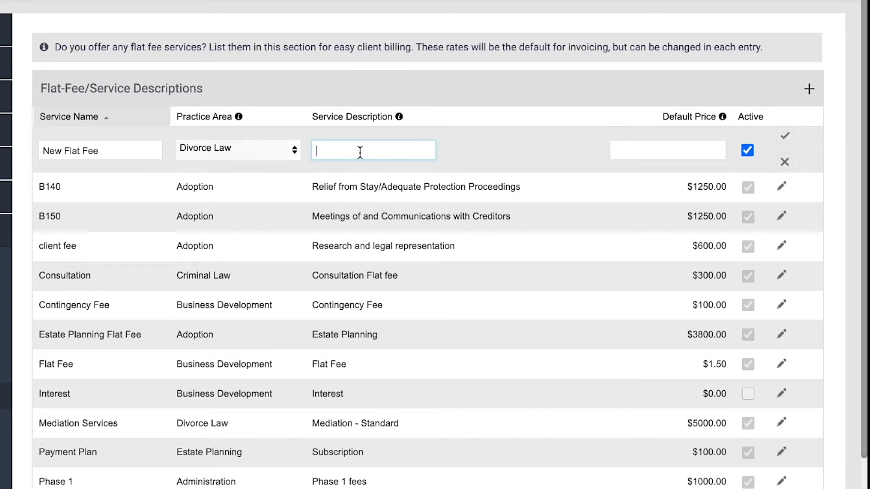
pyautogui.write('Divorce Flat Fee')
pyautogui.click(694, 152)
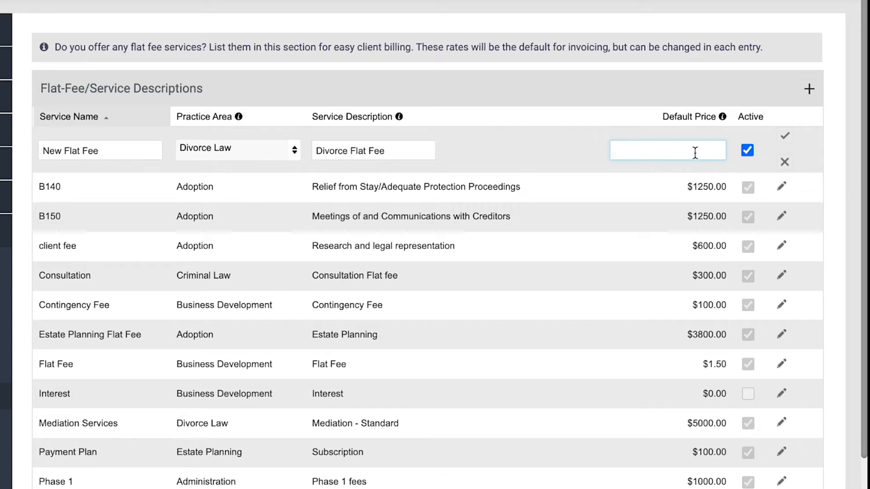
pyautogui.write('0')
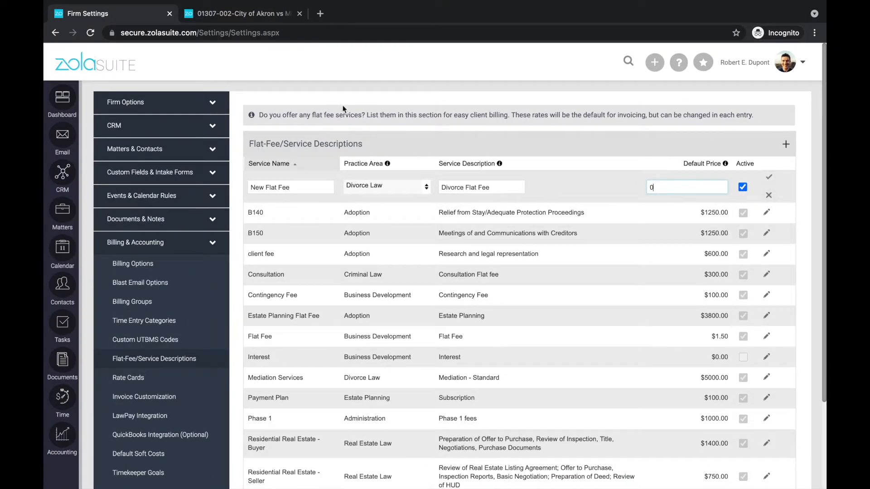
# Switch to the City of Akron matter and review the available billing types in its billing options.
pyautogui.click(248, 17)
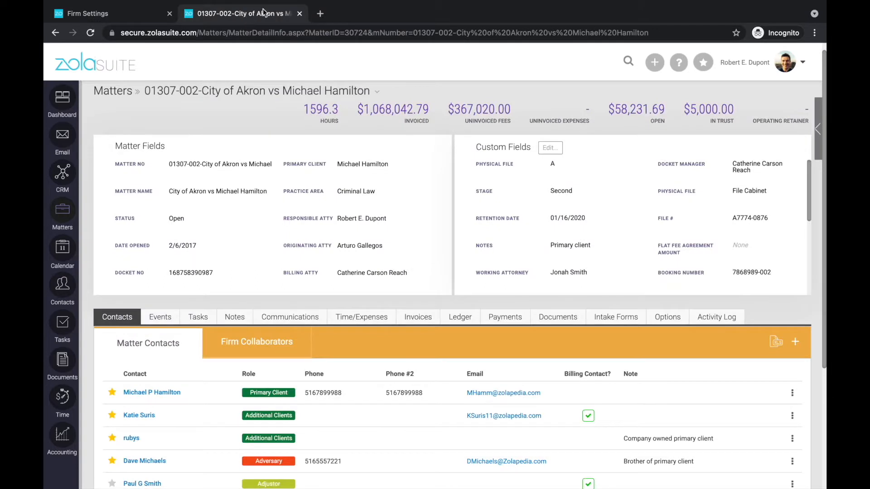
pyautogui.scroll(1, 551, 150)
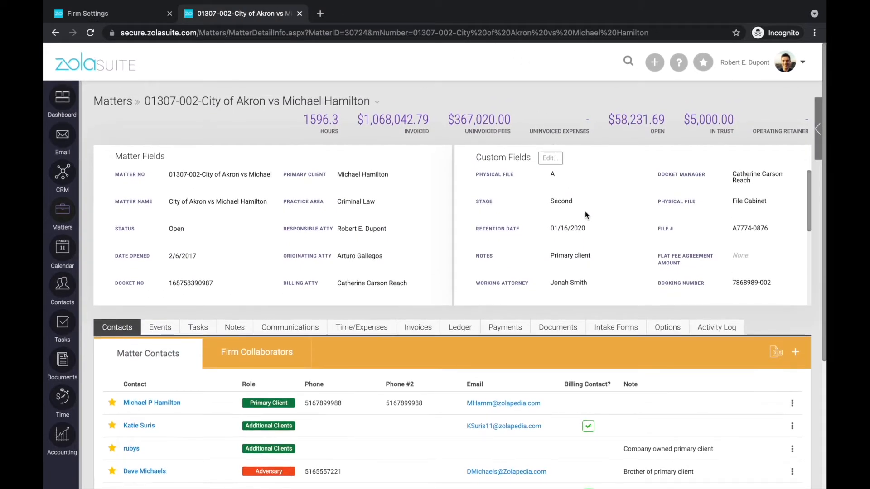
pyautogui.click(667, 335)
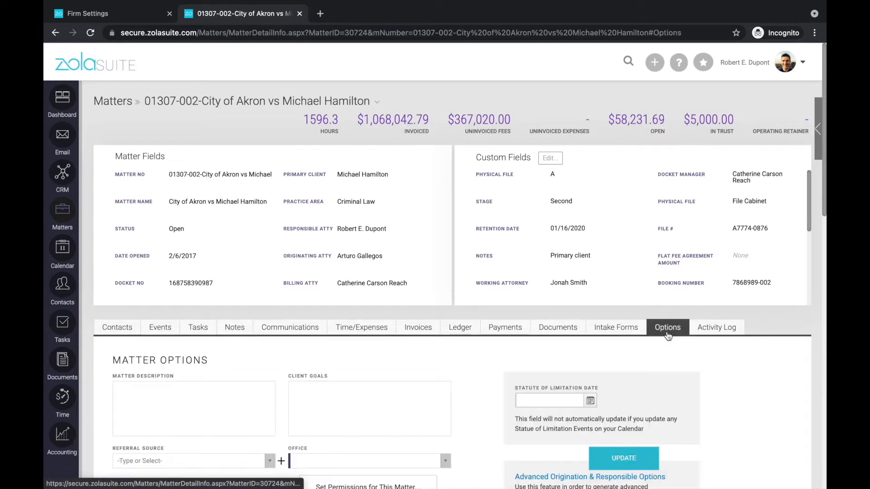
pyautogui.scroll(-7, 666, 336)
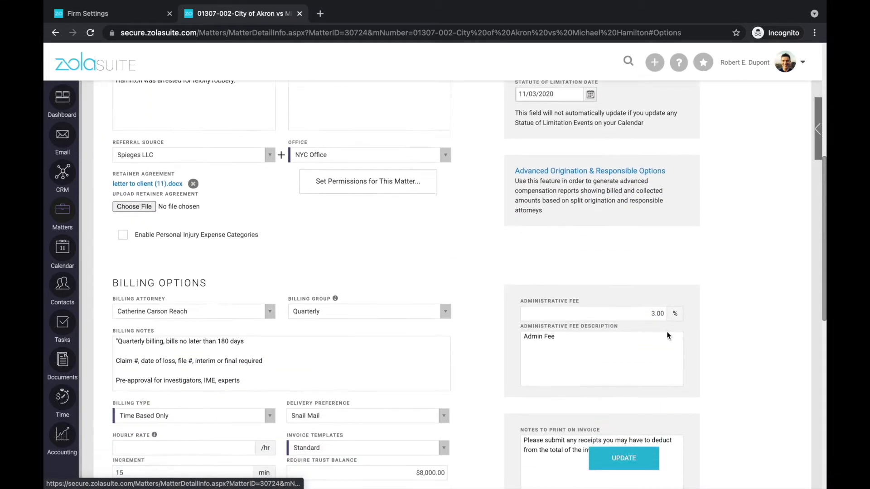
pyautogui.scroll(-3, 666, 336)
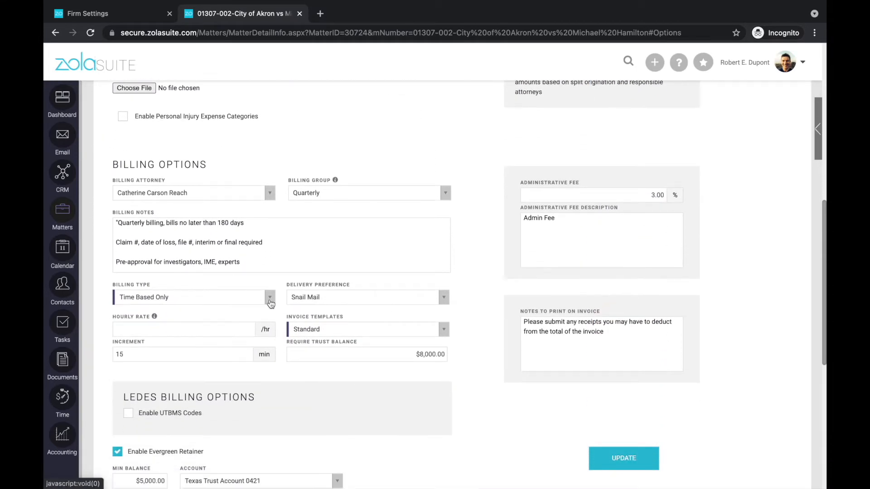
pyautogui.click(270, 299)
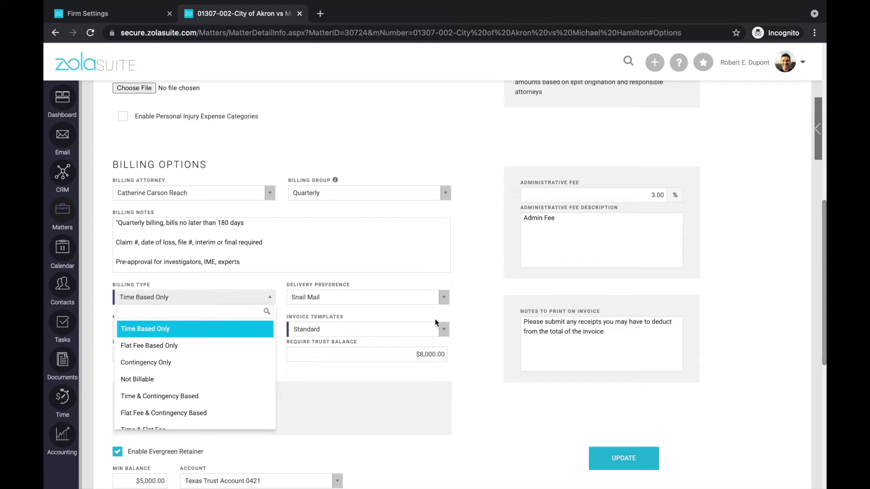
pyautogui.click(487, 365)
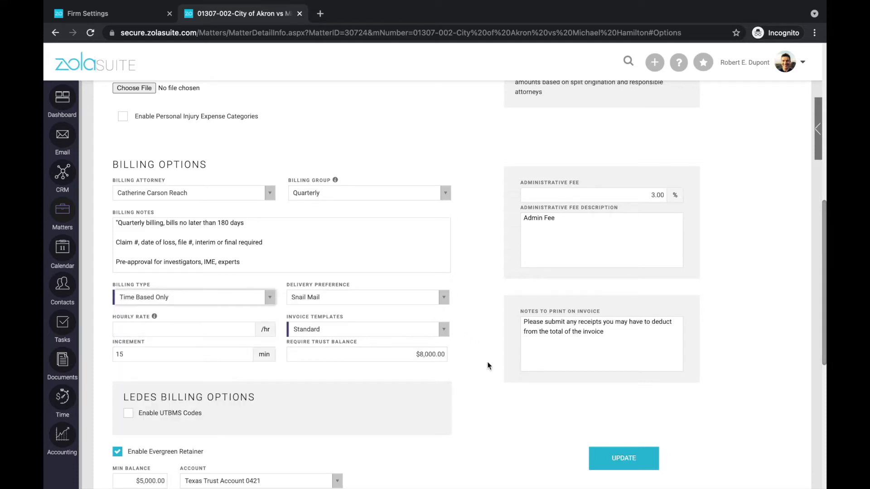
# Start a new flat fee entry from the matter's time and expense records.
pyautogui.scroll(7, 487, 365)
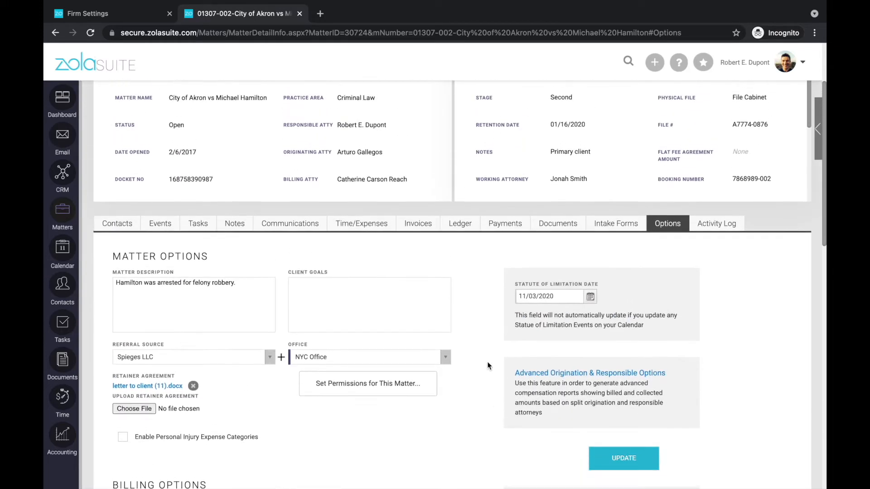
pyautogui.scroll(2, 487, 365)
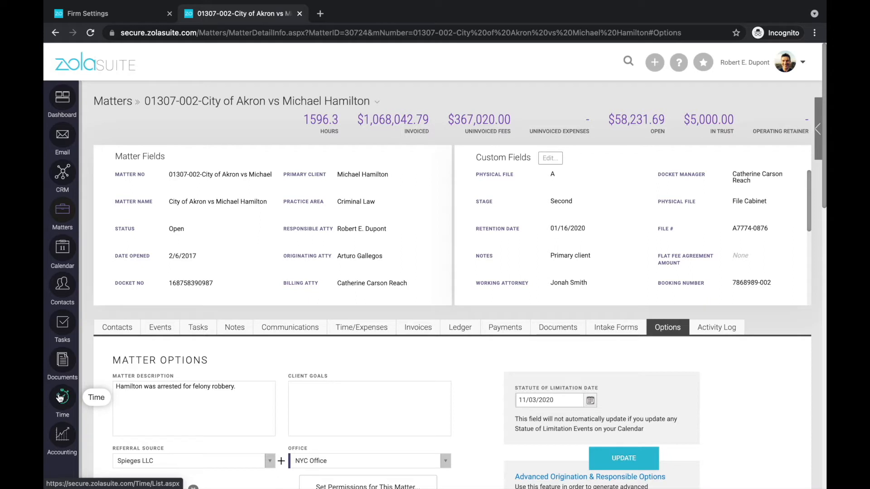
pyautogui.click(362, 333)
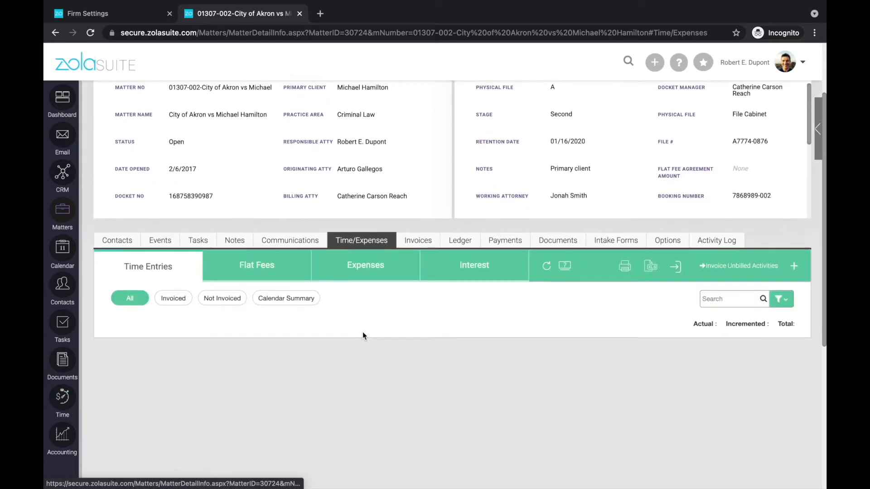
pyautogui.click(272, 253)
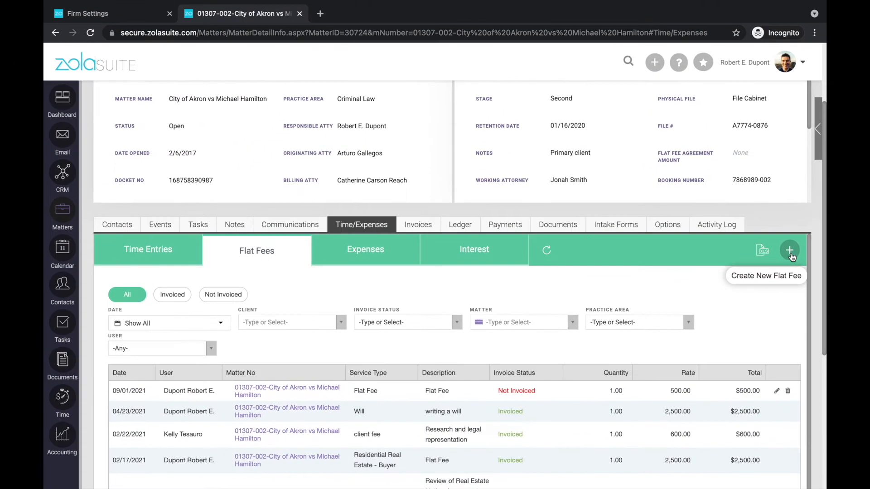
pyautogui.click(789, 252)
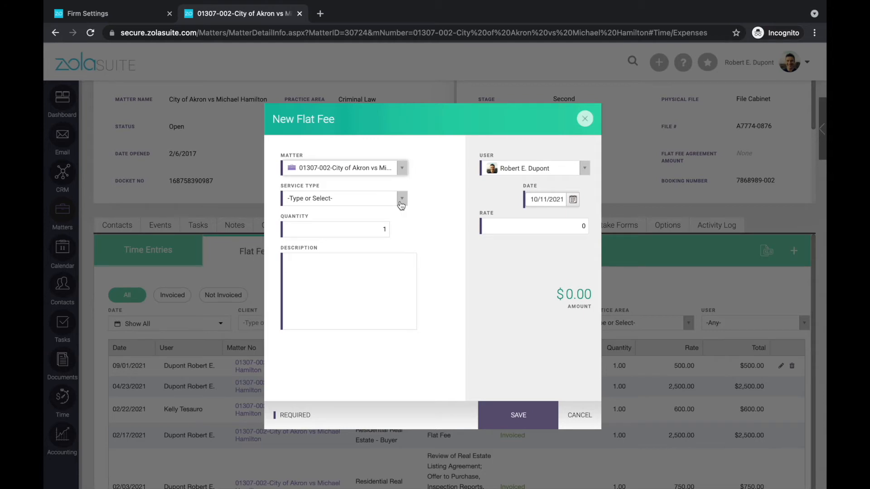
# Choose Estate Planning Flat Fee as the service type of the new flat fee entry.
pyautogui.click(401, 201)
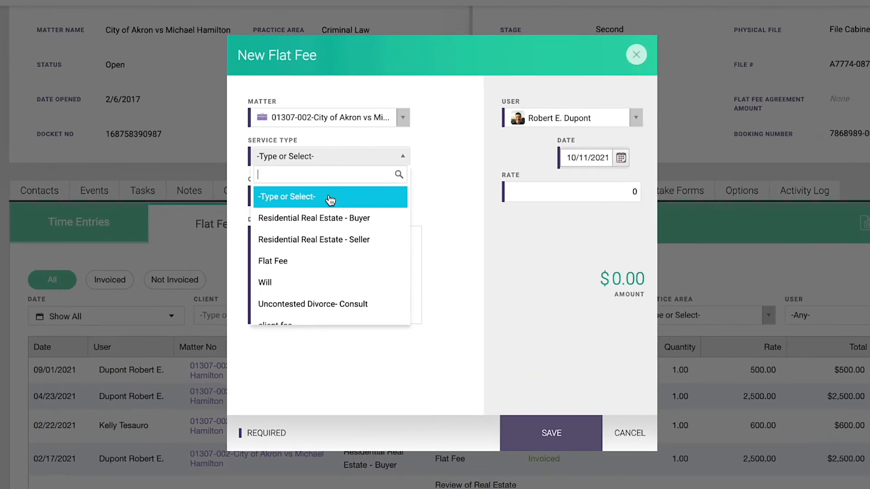
pyautogui.click(330, 200)
pyautogui.click(336, 156)
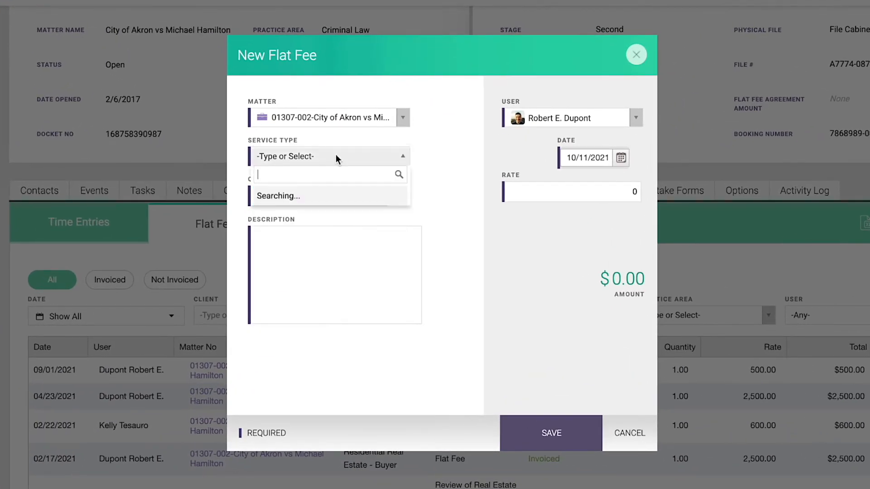
pyautogui.scroll(-5, 323, 221)
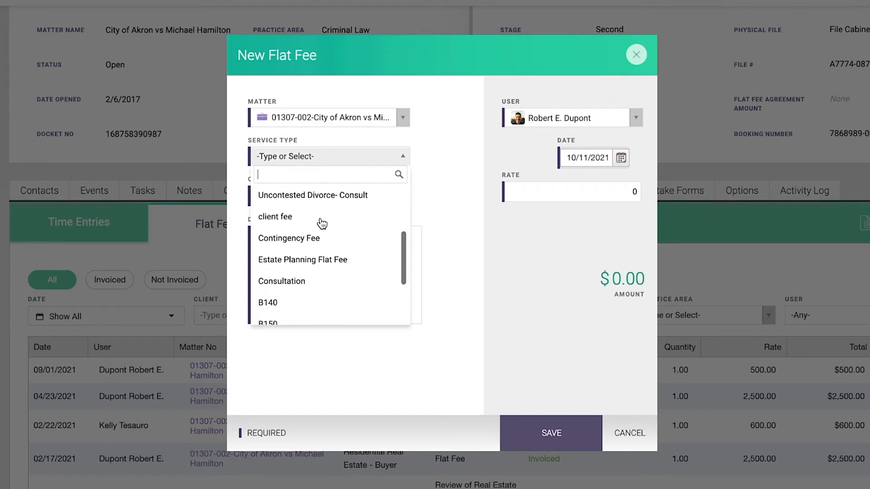
pyautogui.scroll(-1, 321, 222)
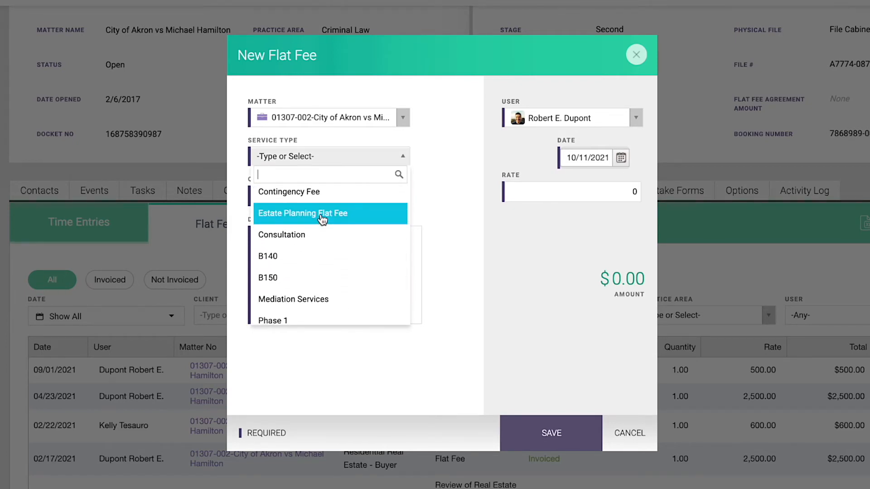
pyautogui.click(318, 223)
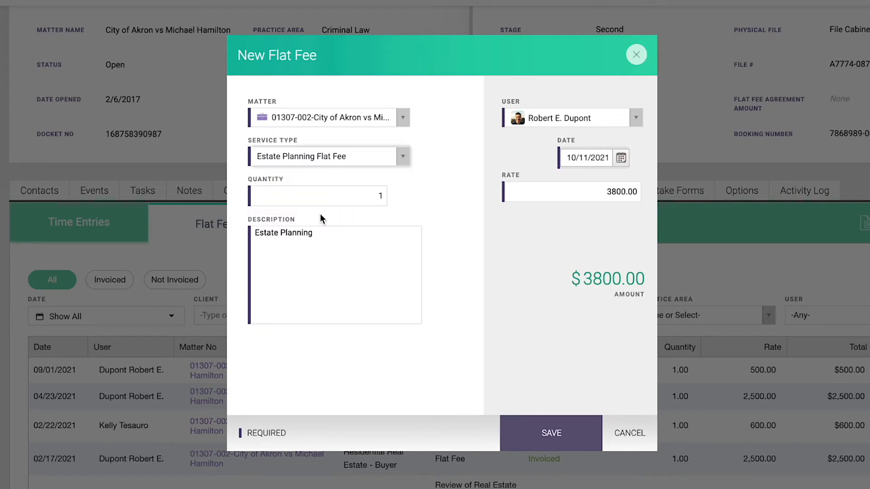
pyautogui.click(377, 196)
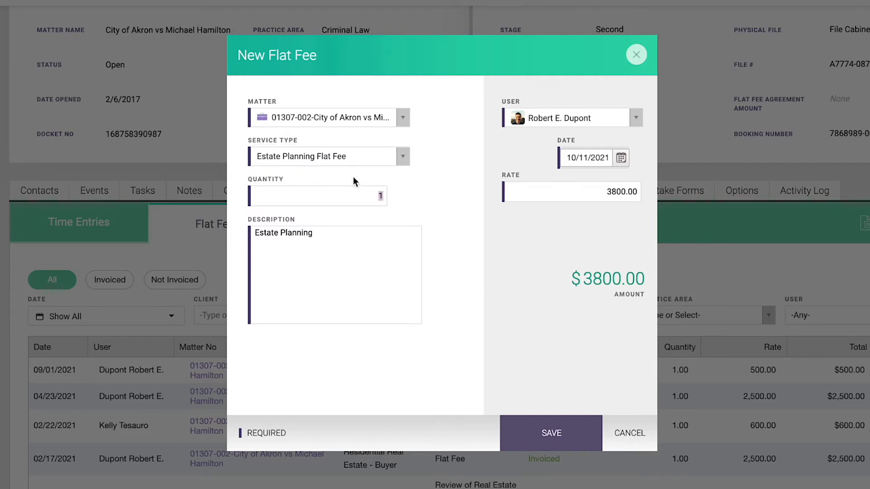
pyautogui.click(405, 231)
pyautogui.moveTo(322, 233); pyautogui.dragTo(255, 227)
pyautogui.click(343, 239)
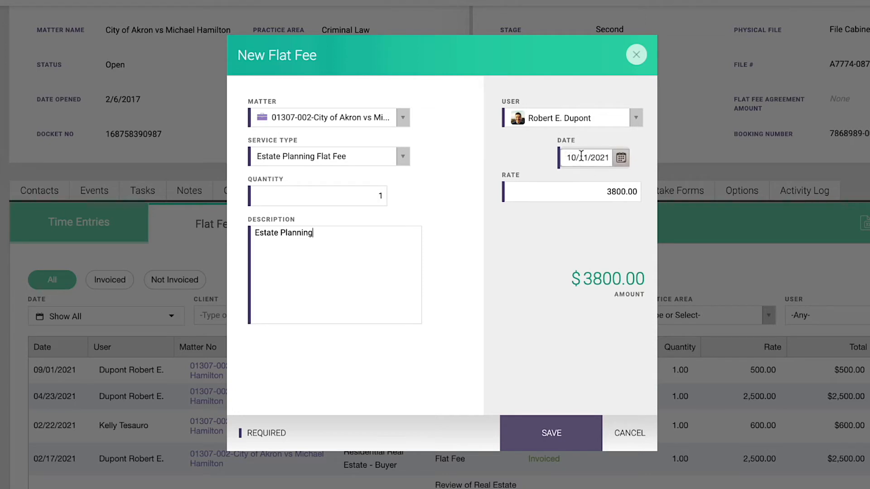
# Set the flat fee's rate to 3500.00 and save the entry to the matter.
pyautogui.doubleClick(625, 201)
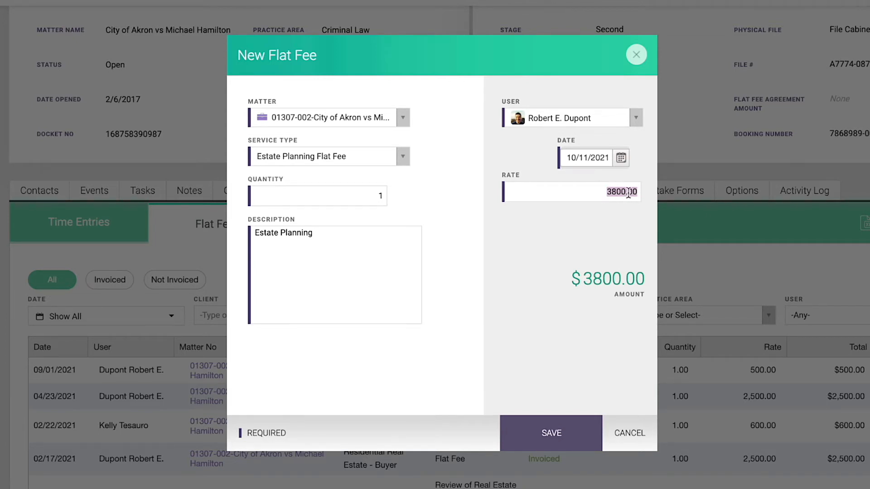
pyautogui.press('BackSpace')
pyautogui.write('3500.00')
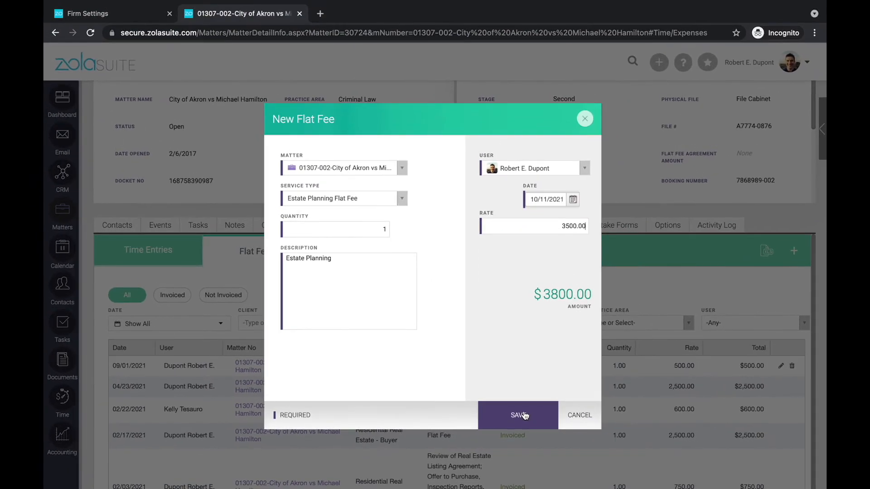
pyautogui.click(543, 425)
pyautogui.scroll(-1, 523, 411)
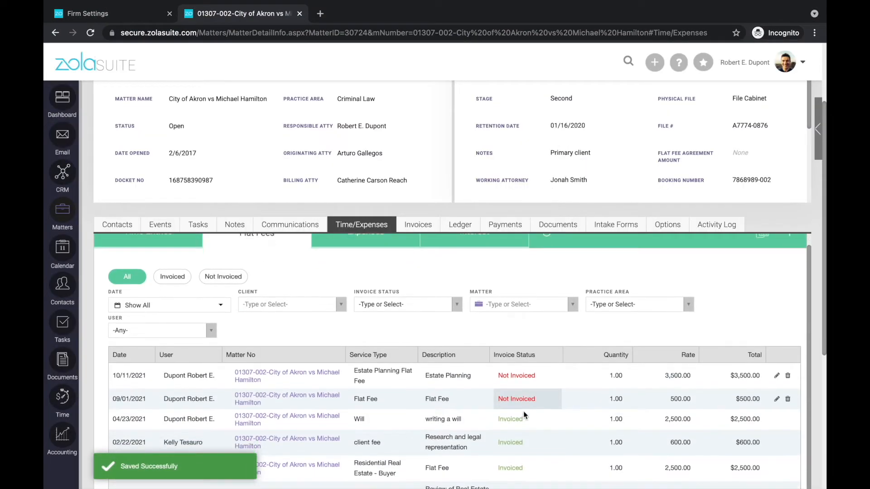
pyautogui.scroll(1, 523, 411)
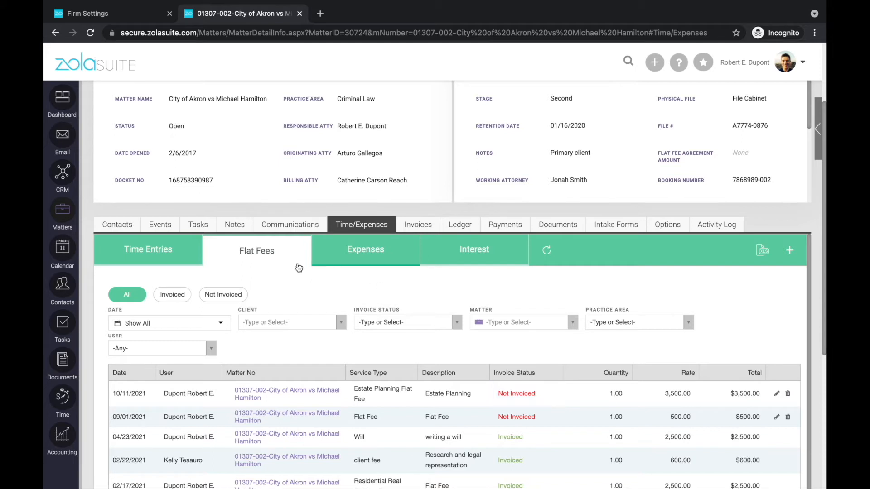
# Go to Accounting and look over the invoice creation options in both the invoices list and the site-wide create list.
pyautogui.click(167, 255)
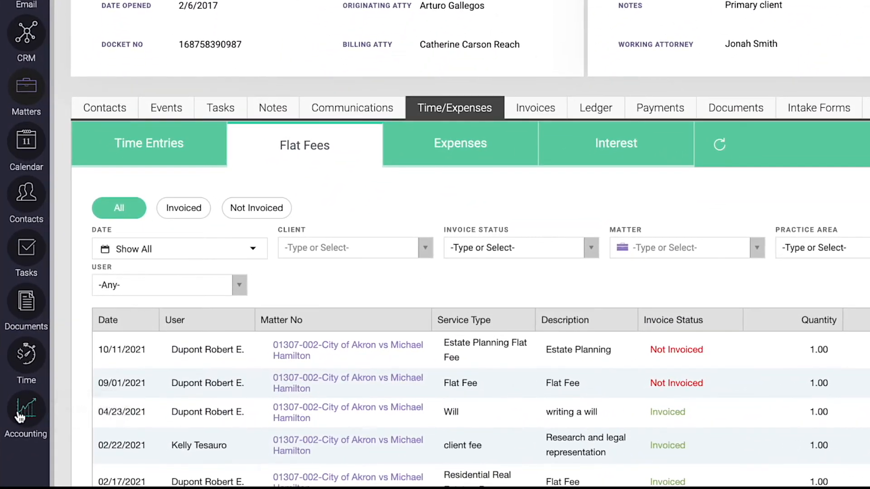
pyautogui.click(21, 416)
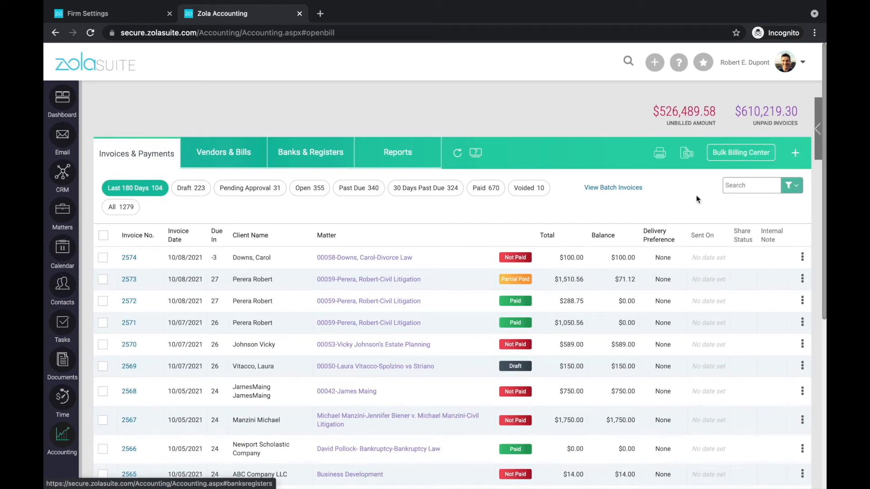
pyautogui.click(794, 153)
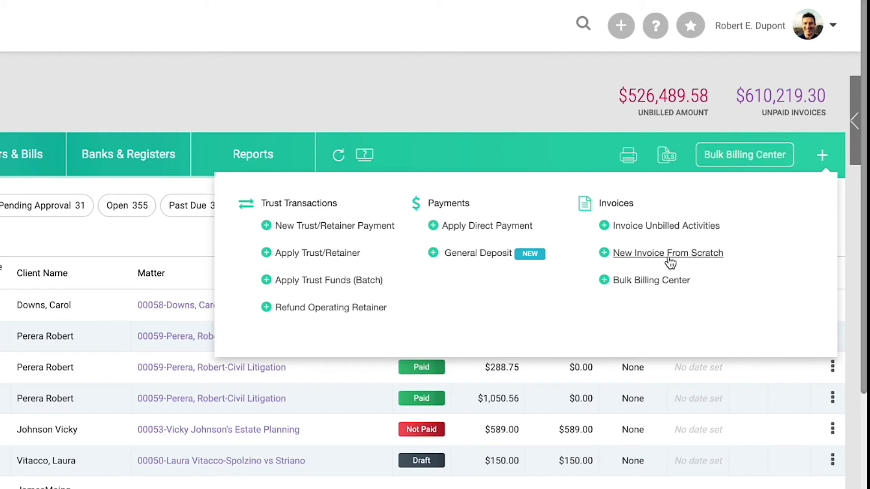
pyautogui.click(623, 30)
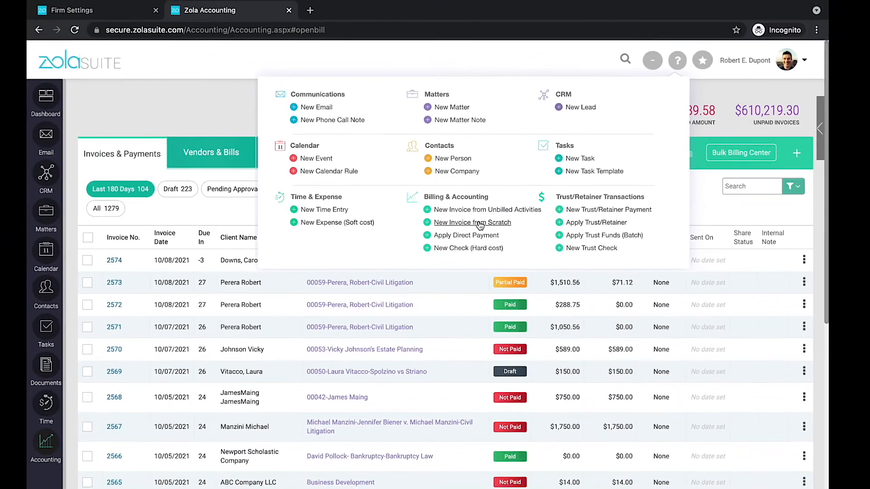
# Start a new invoice from scratch for the City of Akron matter.
pyautogui.click(439, 236)
pyautogui.click(435, 268)
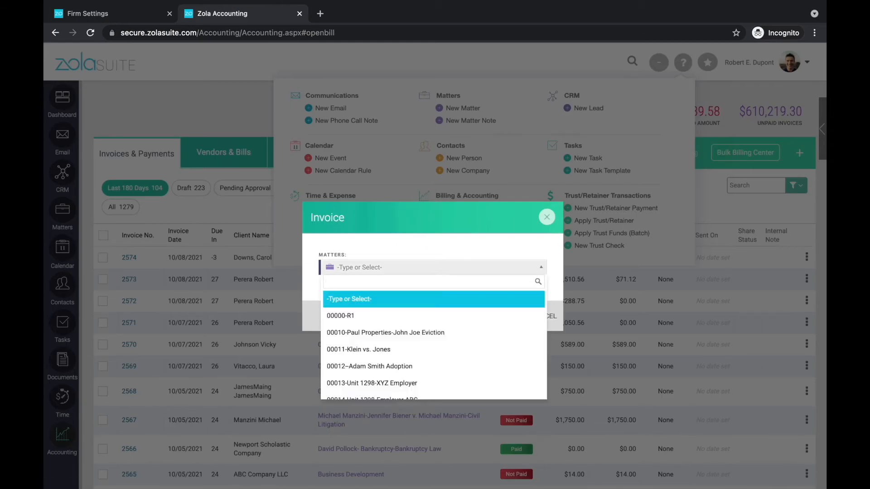
pyautogui.write('hamilton')
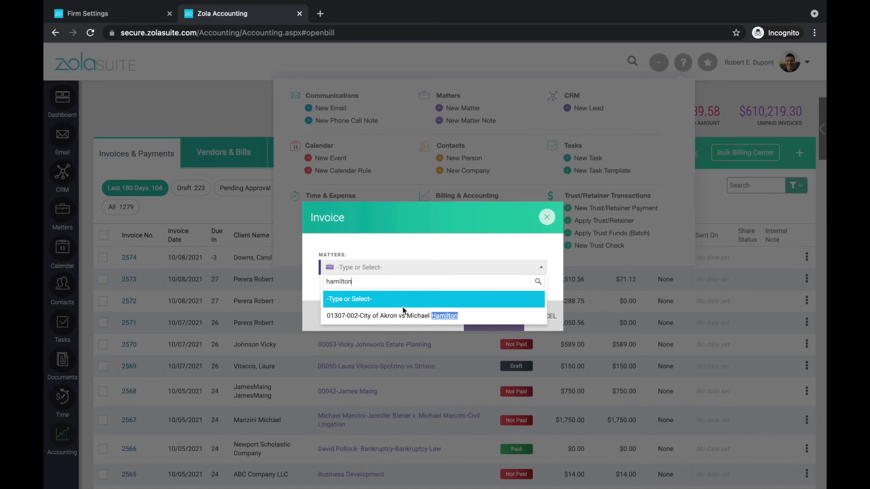
pyautogui.click(404, 314)
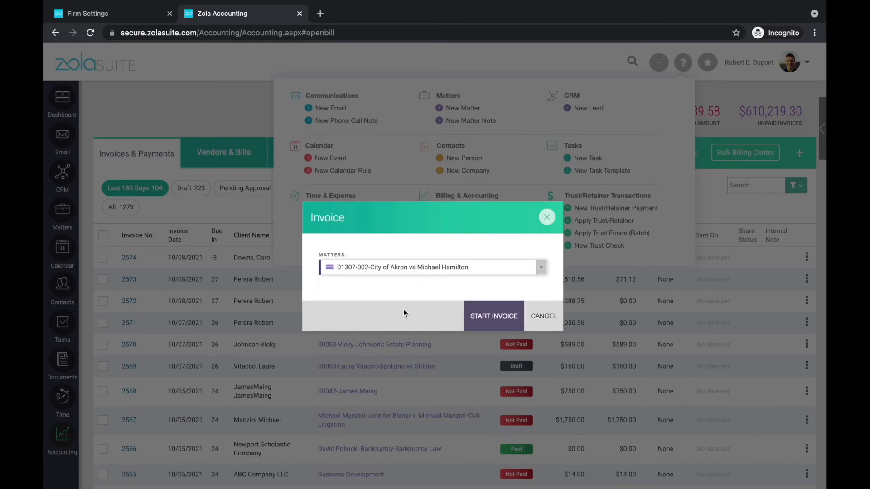
pyautogui.click(511, 314)
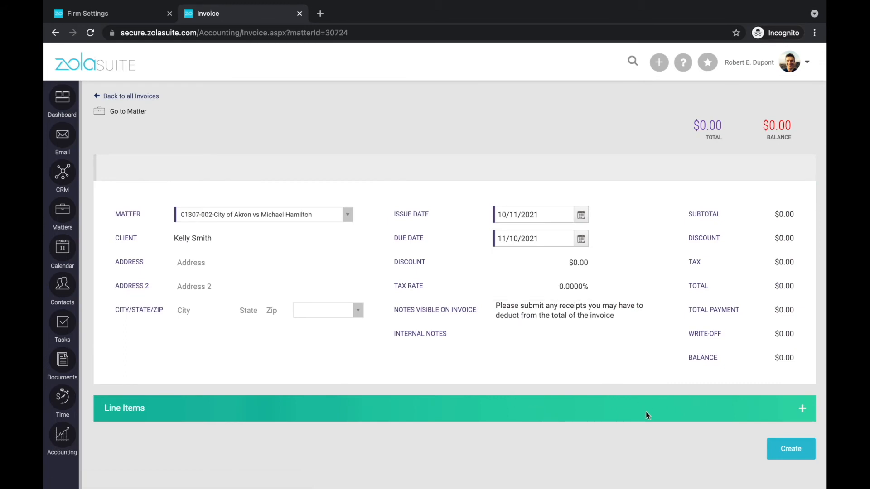
# Add a line item to the invoice with type Service and subtype Estate Planning Flat Fee.
pyautogui.click(800, 409)
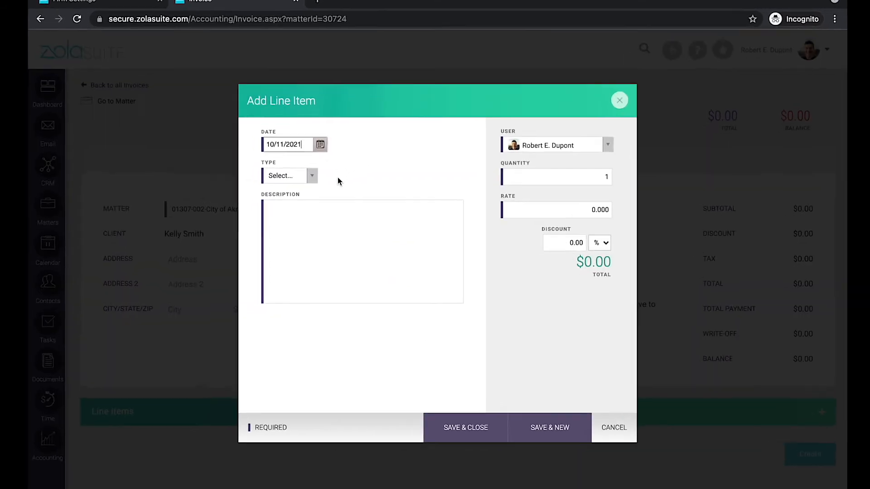
pyautogui.click(300, 150)
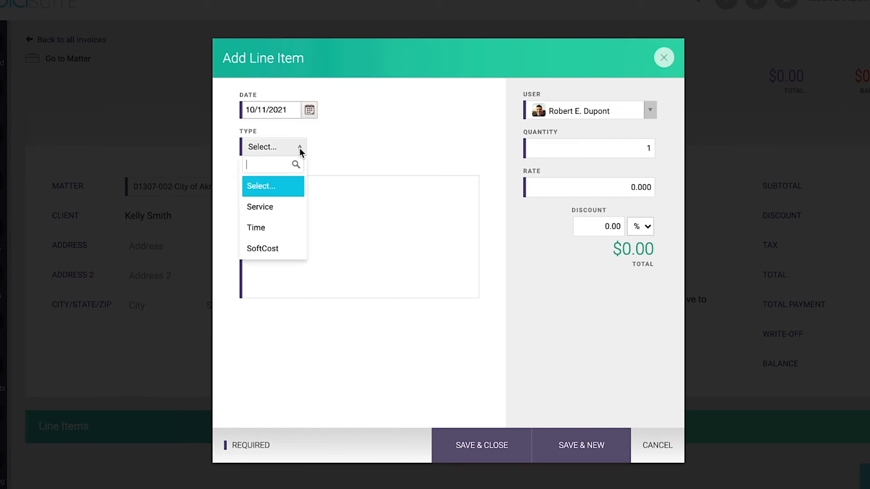
pyautogui.click(271, 210)
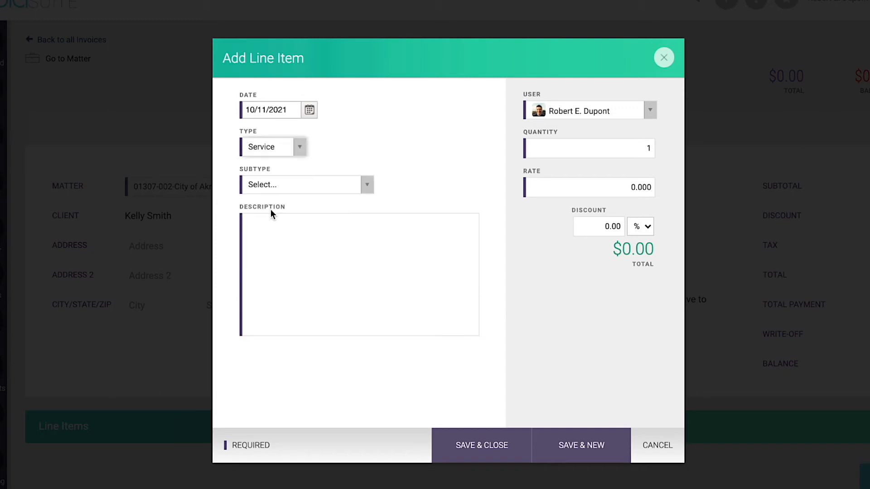
pyautogui.click(368, 188)
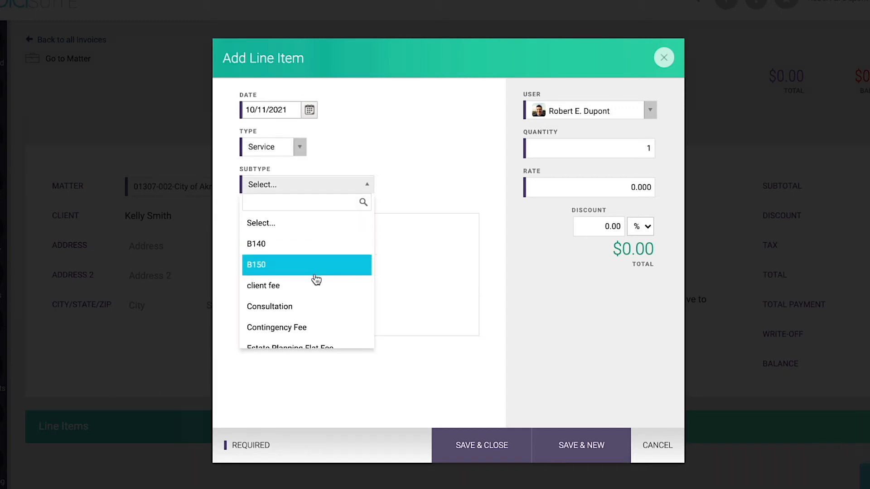
pyautogui.scroll(-2, 315, 277)
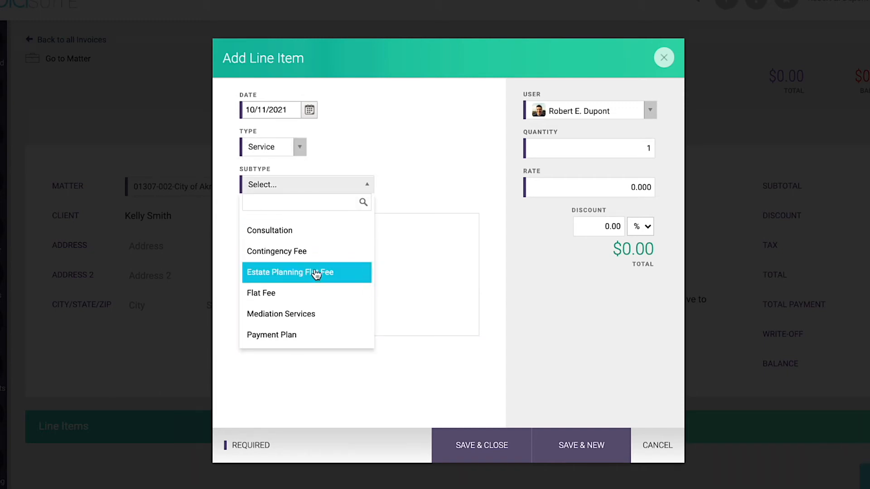
pyautogui.click(316, 273)
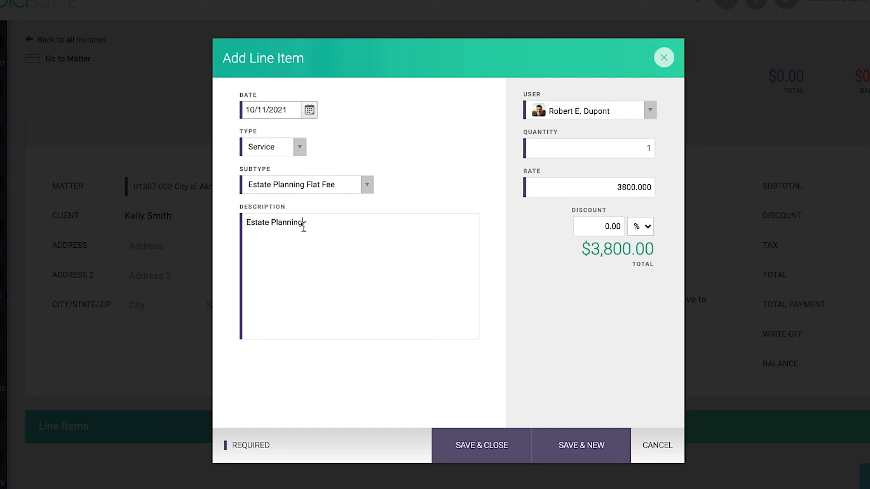
# Check the line item's rate, quantity and discount values, and save it to the invoice.
pyautogui.doubleClick(643, 188)
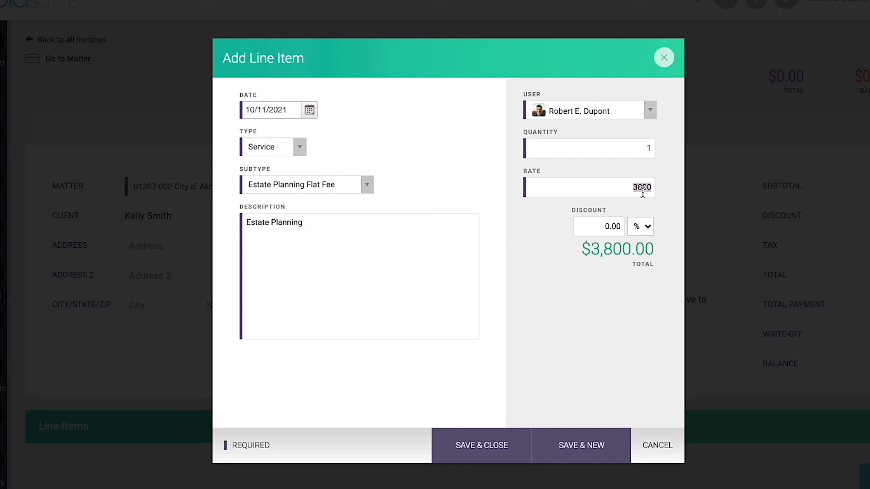
pyautogui.click(574, 147)
pyautogui.click(549, 227)
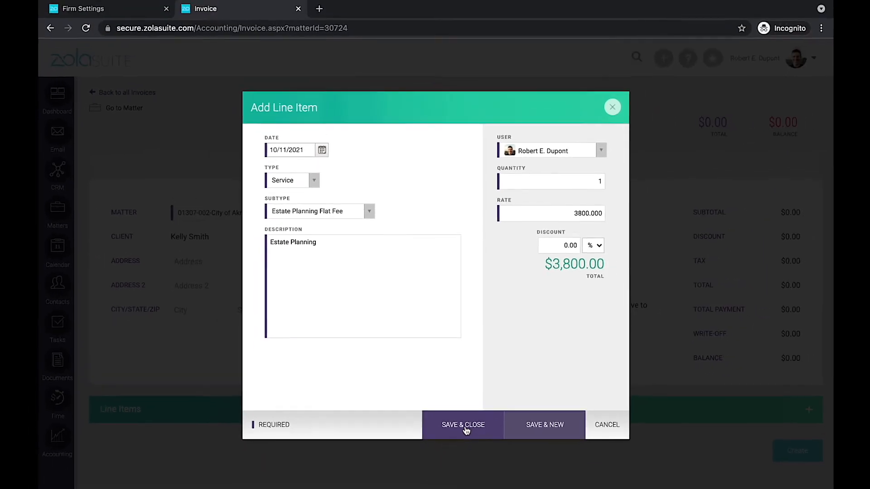
pyautogui.click(462, 423)
# Create the invoice and look over its details and line items.
pyautogui.scroll(-2, 686, 389)
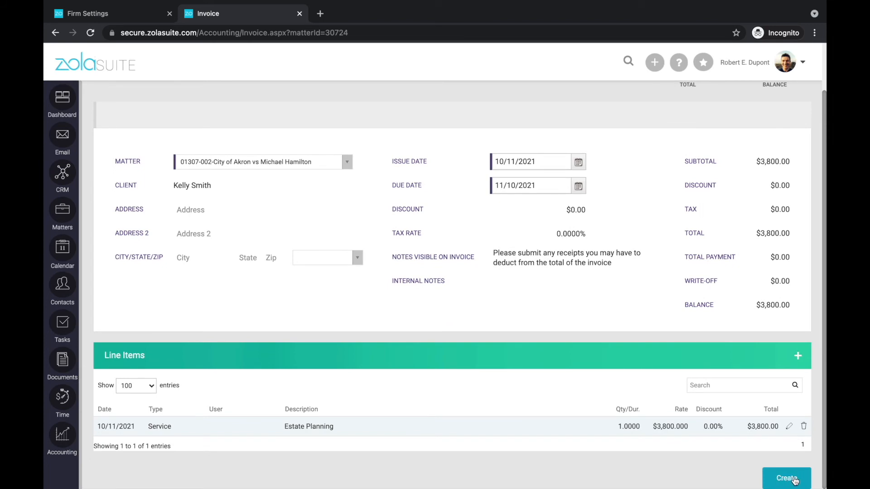
pyautogui.click(794, 480)
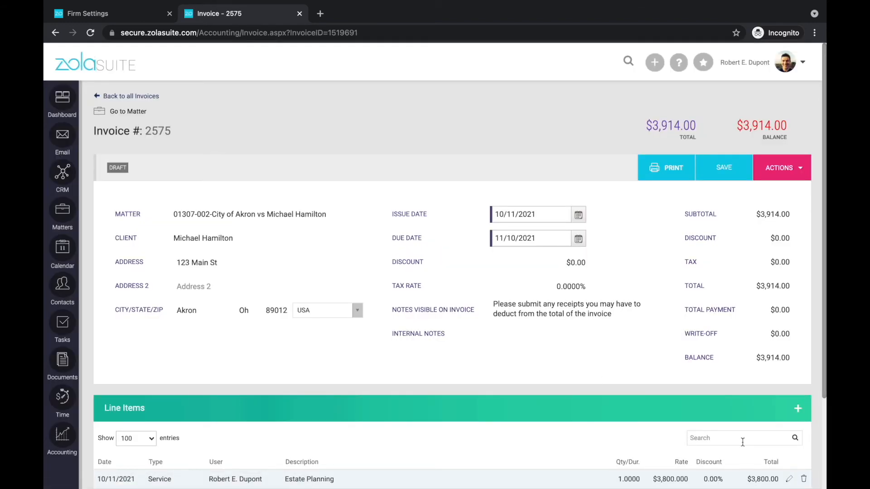
pyautogui.scroll(-3, 605, 383)
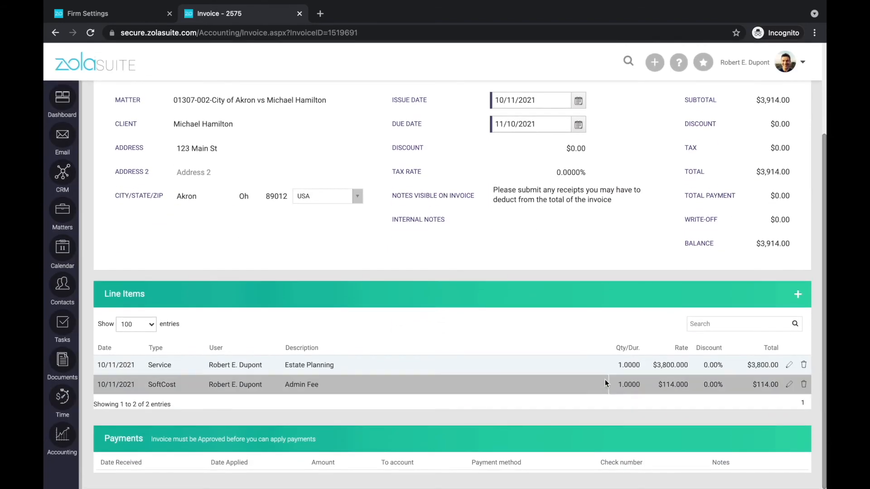
pyautogui.scroll(3, 605, 379)
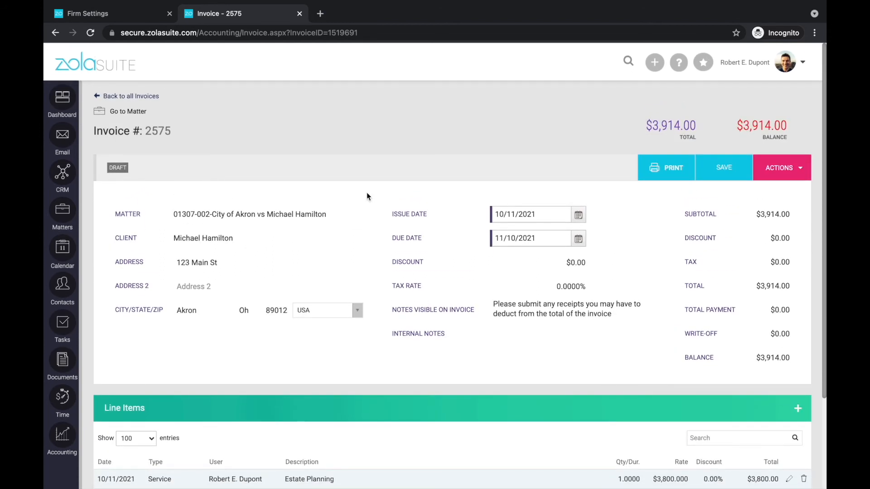
# Go to the accounting reports and open the Flat Fee Productivity report.
pyautogui.click(63, 441)
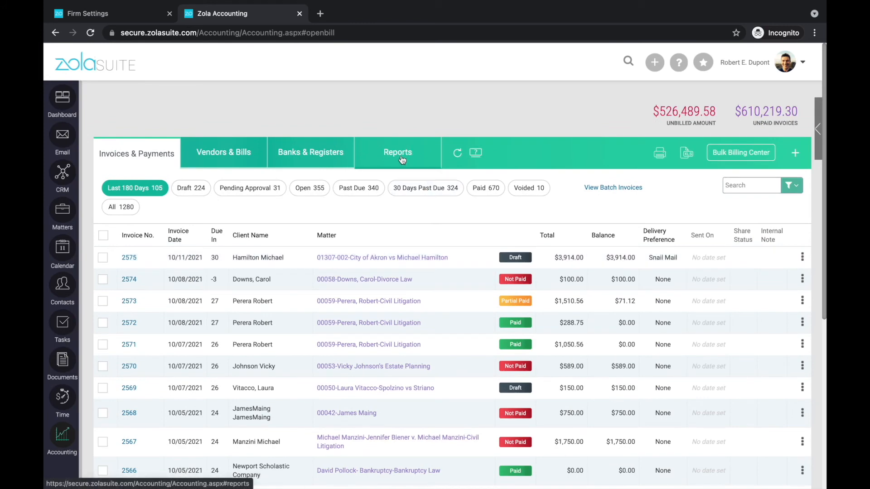
pyautogui.click(401, 160)
pyautogui.scroll(-10, 517, 197)
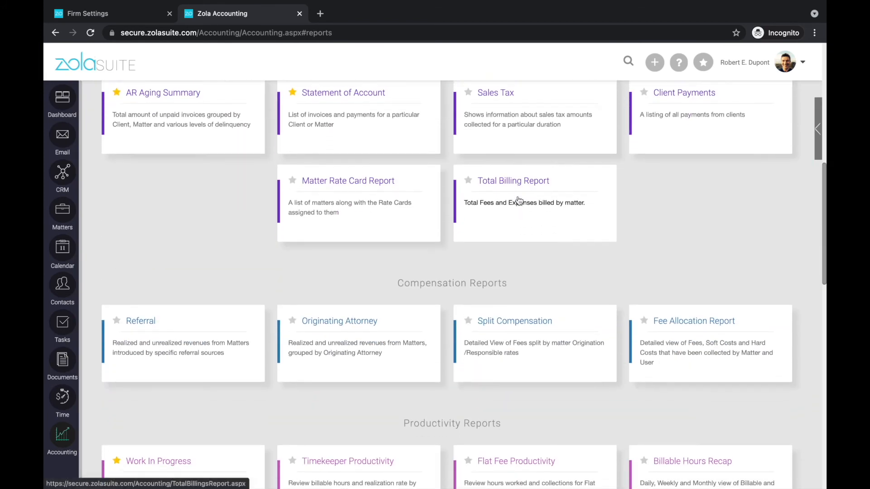
pyautogui.scroll(-3, 519, 201)
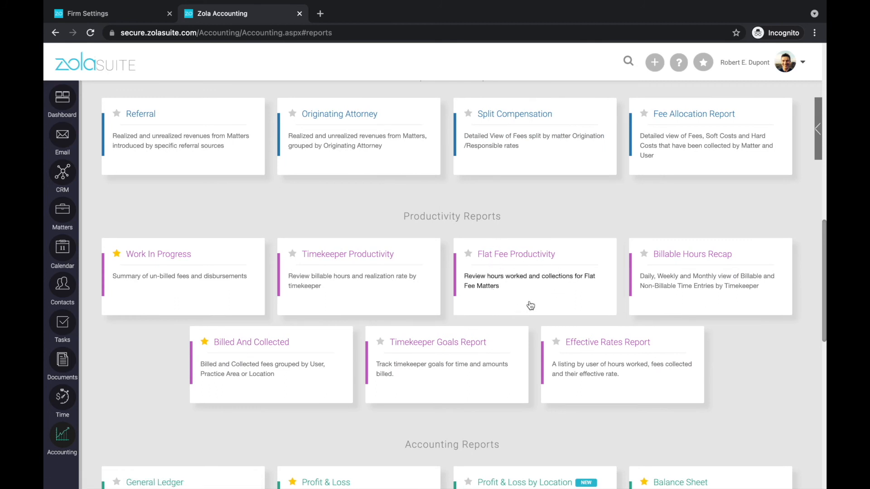
pyautogui.click(551, 297)
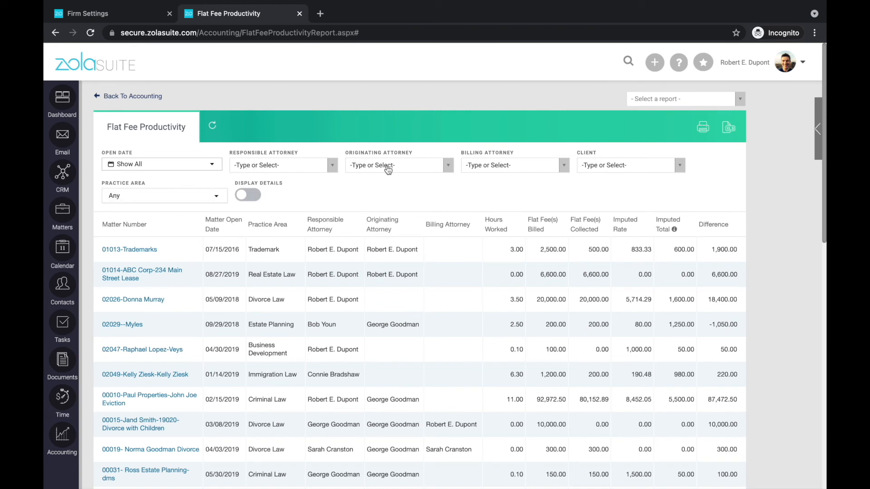
# Examine the Flat Fee Productivity report's hours worked, fees billed and collected, imputed rate, imputed total and difference for each matter.
pyautogui.scroll(-2, 492, 197)
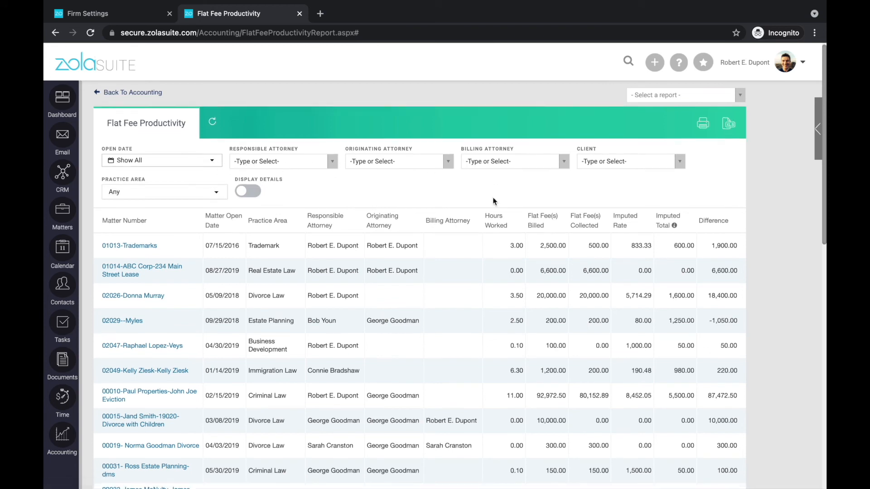
pyautogui.scroll(-1, 492, 197)
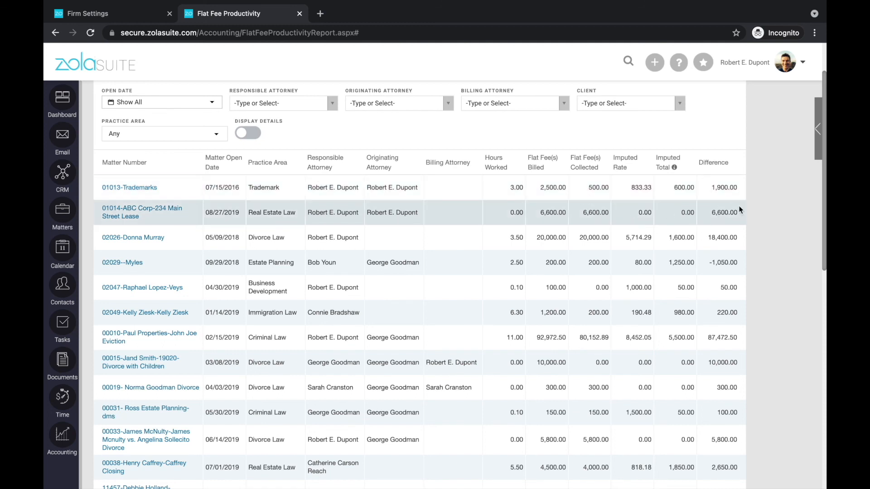
pyautogui.moveTo(700, 162); pyautogui.dragTo(740, 162)
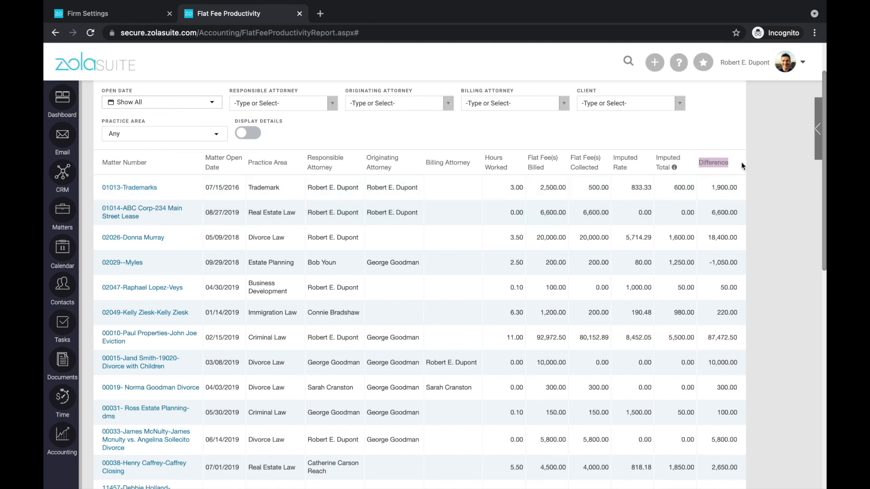
pyautogui.scroll(-1, 738, 211)
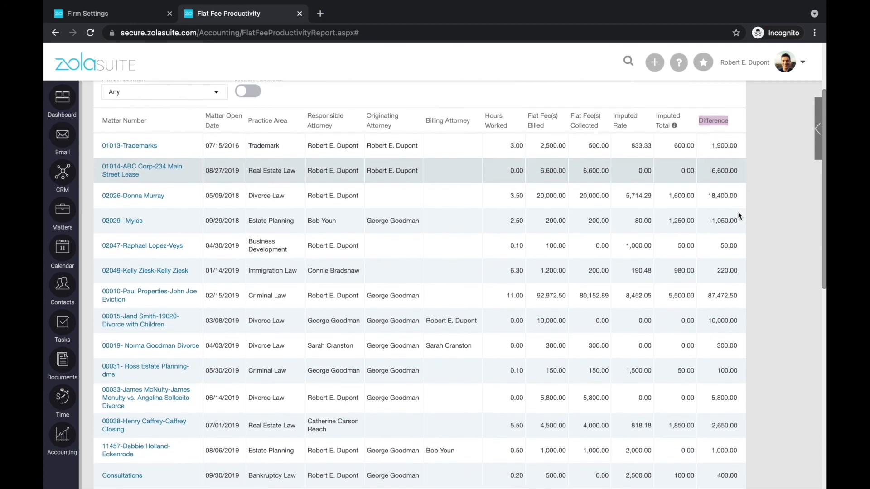
pyautogui.scroll(2, 738, 211)
pyautogui.moveTo(672, 192)
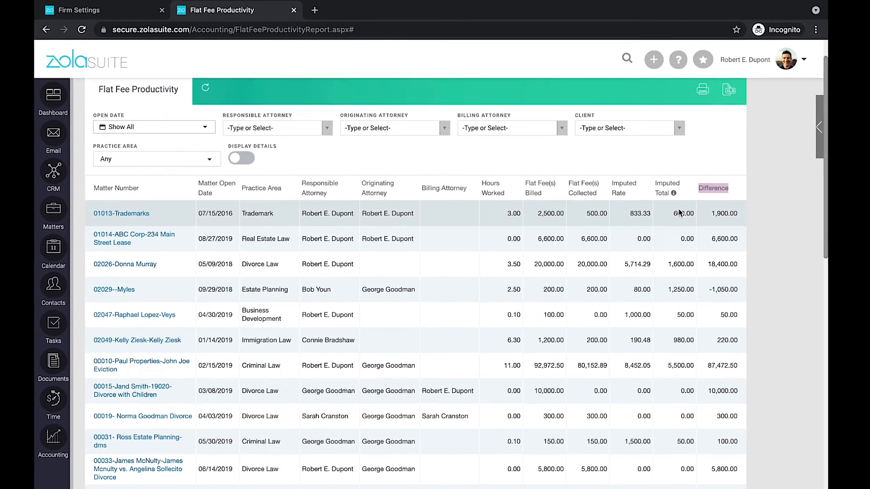
pyautogui.scroll(-1, 665, 193)
pyautogui.scroll(1, 679, 210)
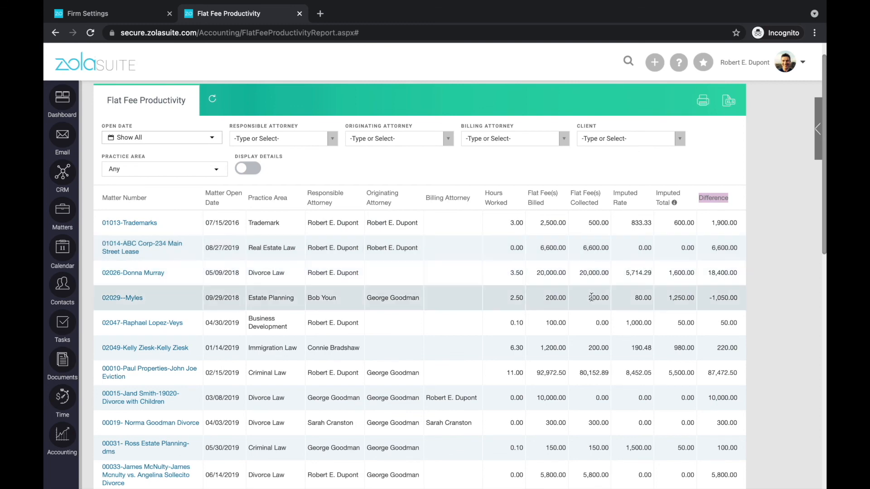
pyautogui.scroll(-1, 591, 306)
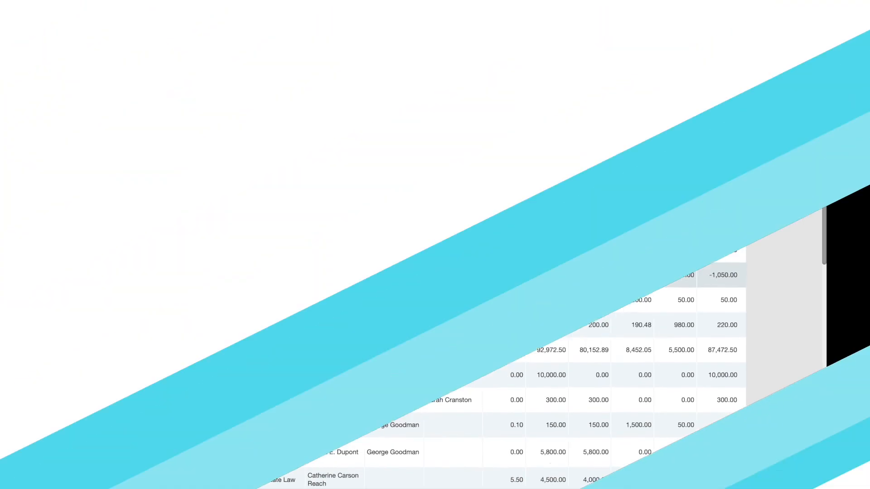